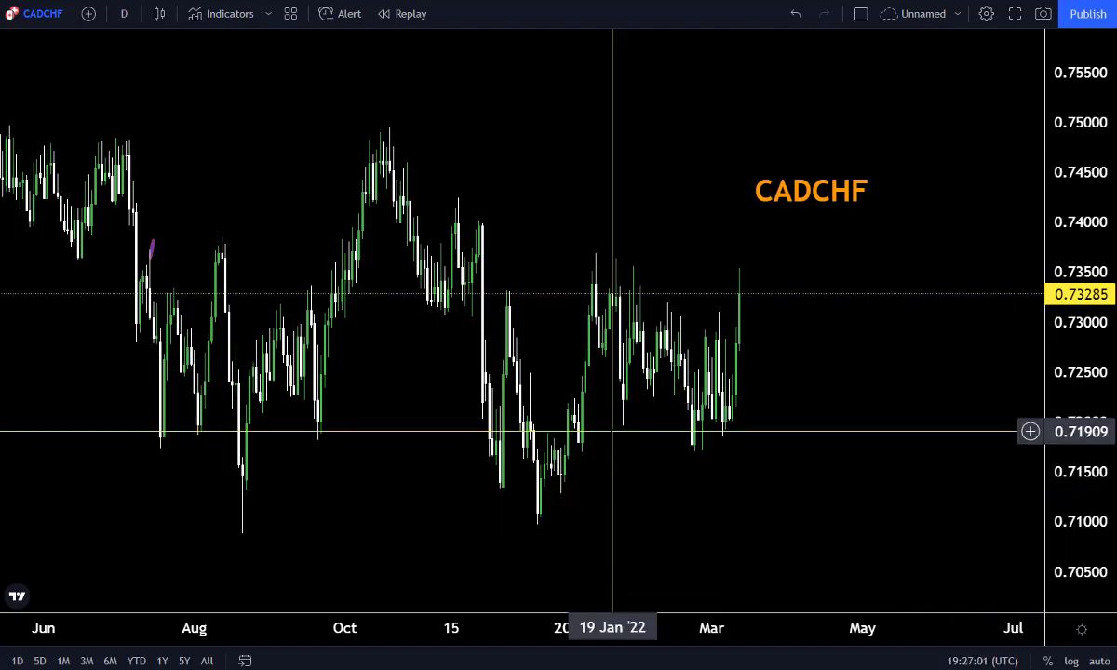
Zoom the CADCHF daily time axis out until early 2021 through March 2022 is visible.
scroll(767, 453, "down", 3)
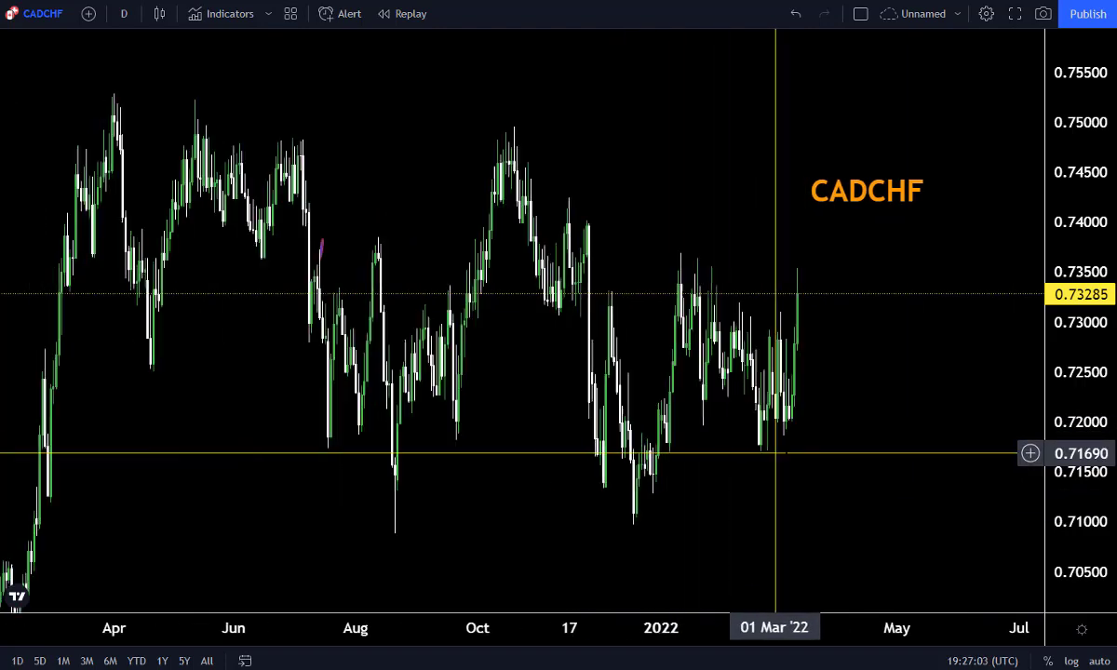
scroll(773, 456, "down", 3)
scroll(788, 443, "up", 4)
scroll(648, 133, "down", 2)
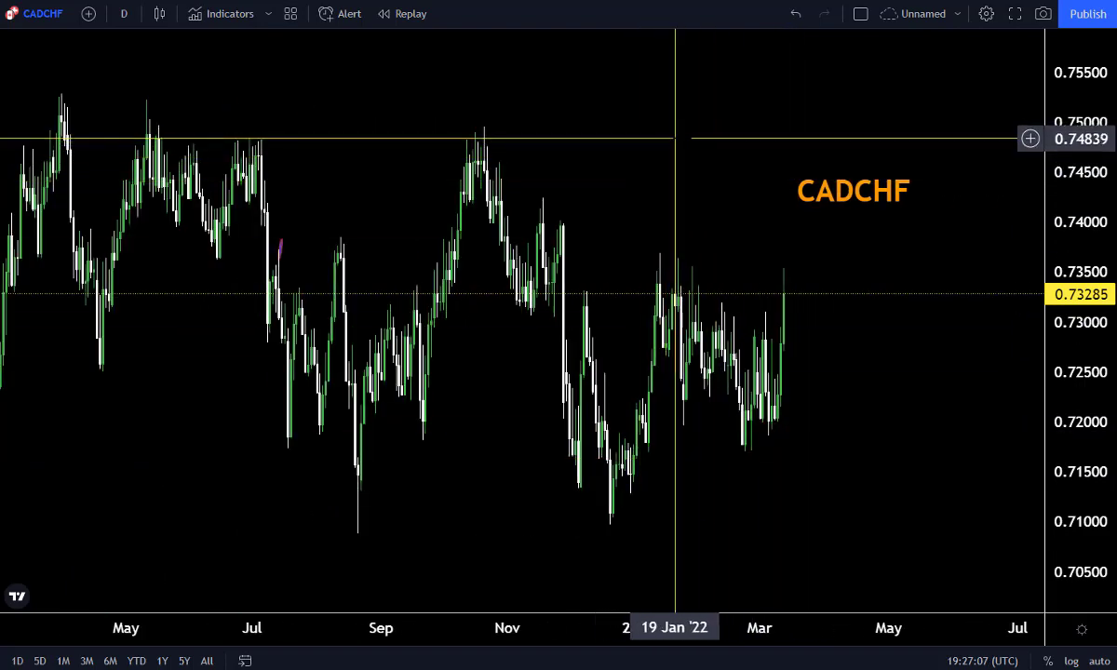
scroll(689, 140, "down", 2)
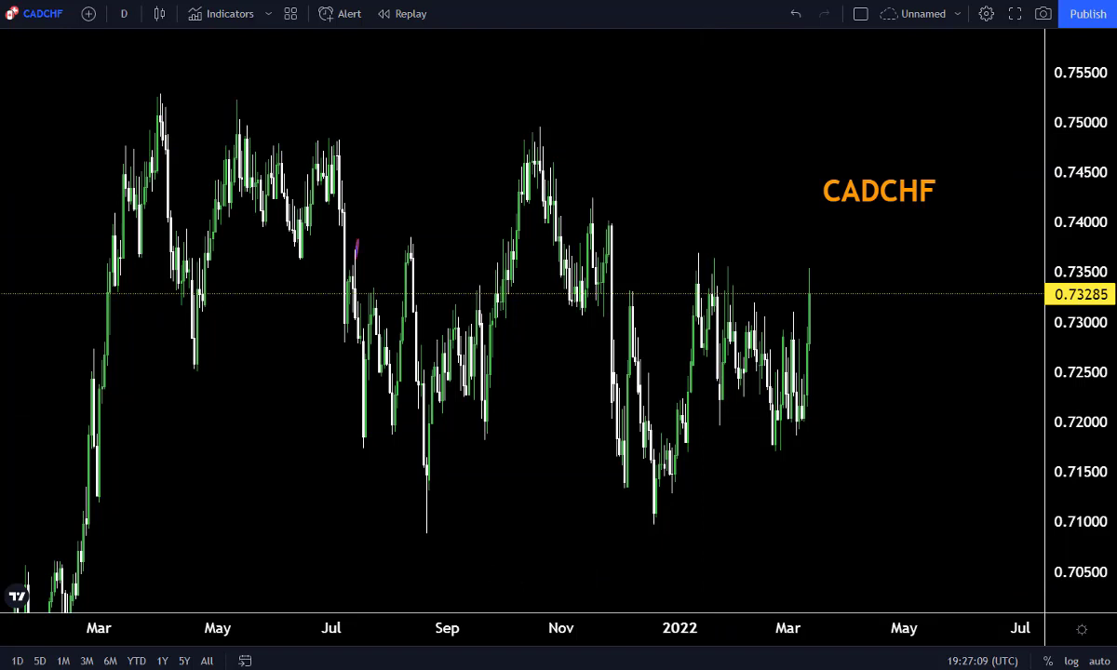
Draw a zone over the 0.74711–0.75262 highs, extended back to February 2021.
left_click(485, 160)
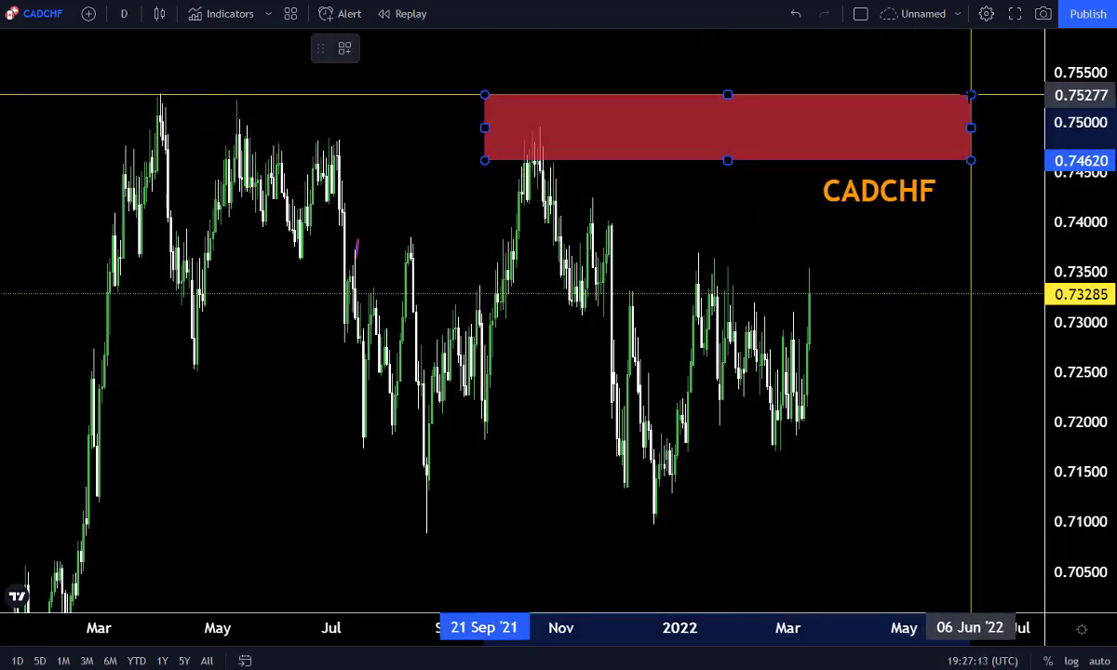
left_click(971, 95)
left_click_drag(485, 128, 418, 128)
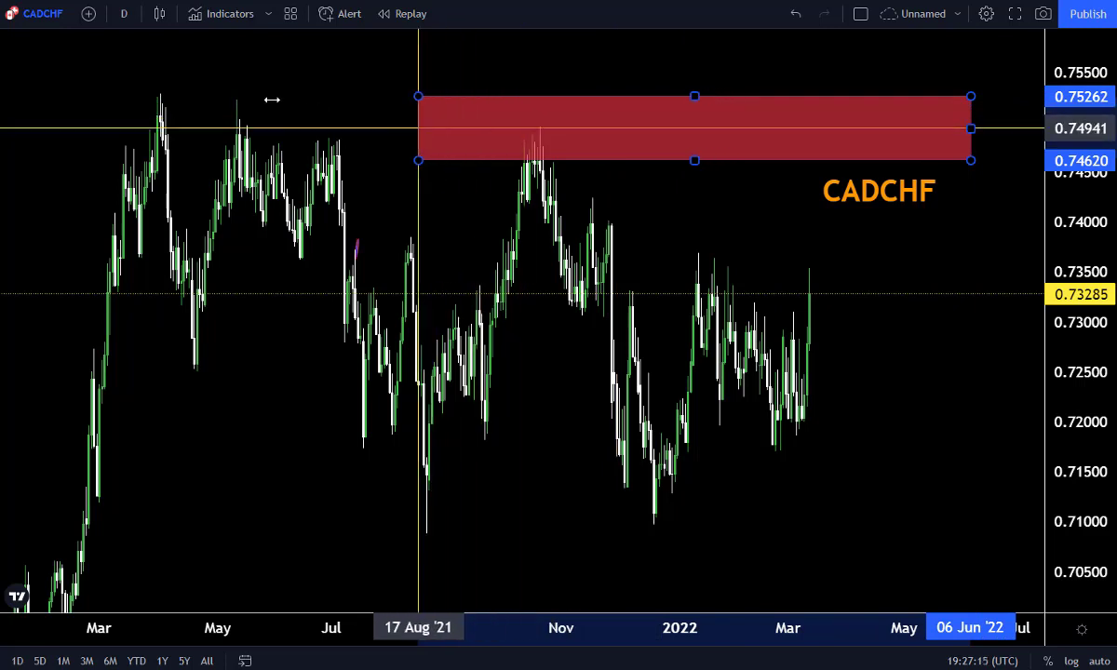
left_click_drag(272, 99, 50, 96)
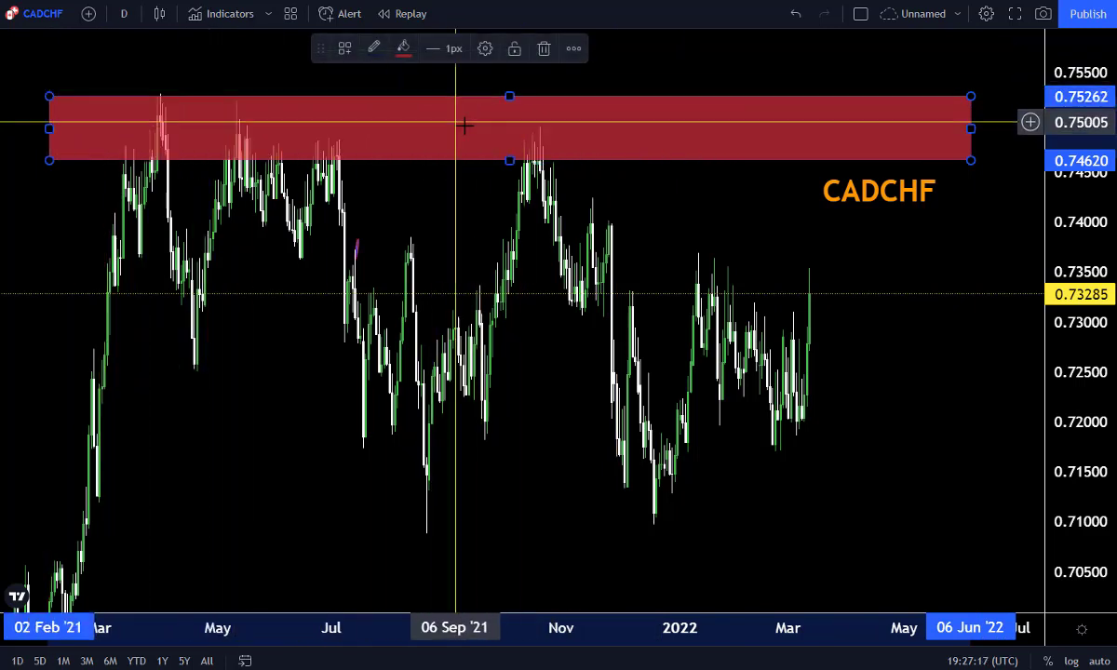
left_click_drag(510, 160, 501, 150)
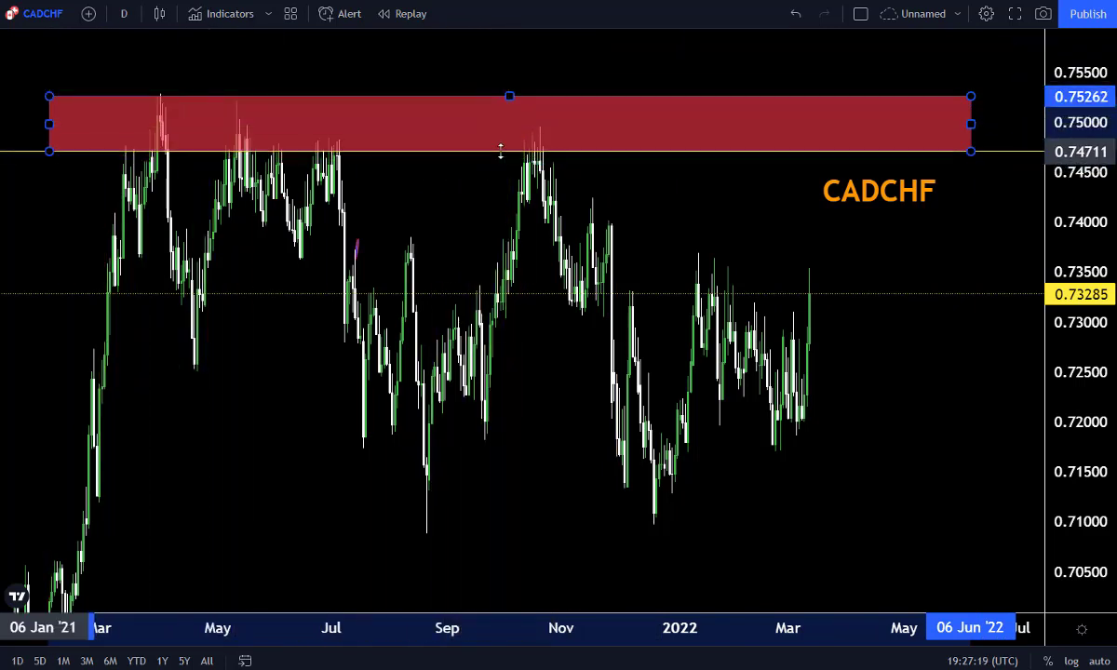
left_click(669, 68)
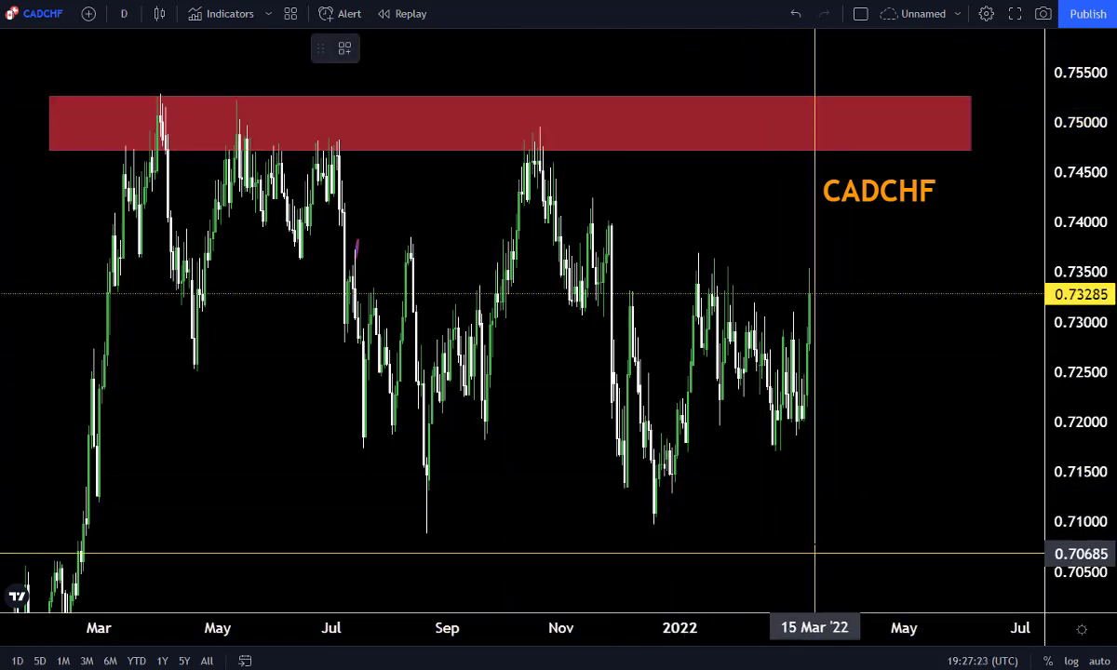
Draw a second zone across the 0.7095–0.7121 lows, stretched right into July 2022.
left_click_drag(819, 527, 64, 501)
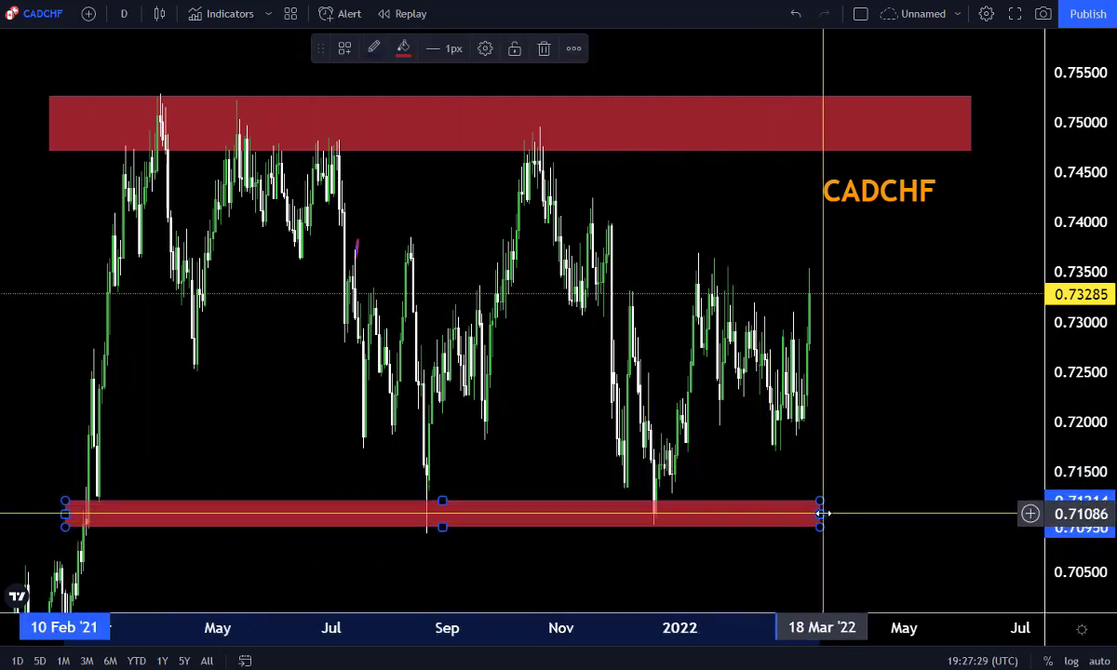
left_click_drag(928, 511, 1029, 514)
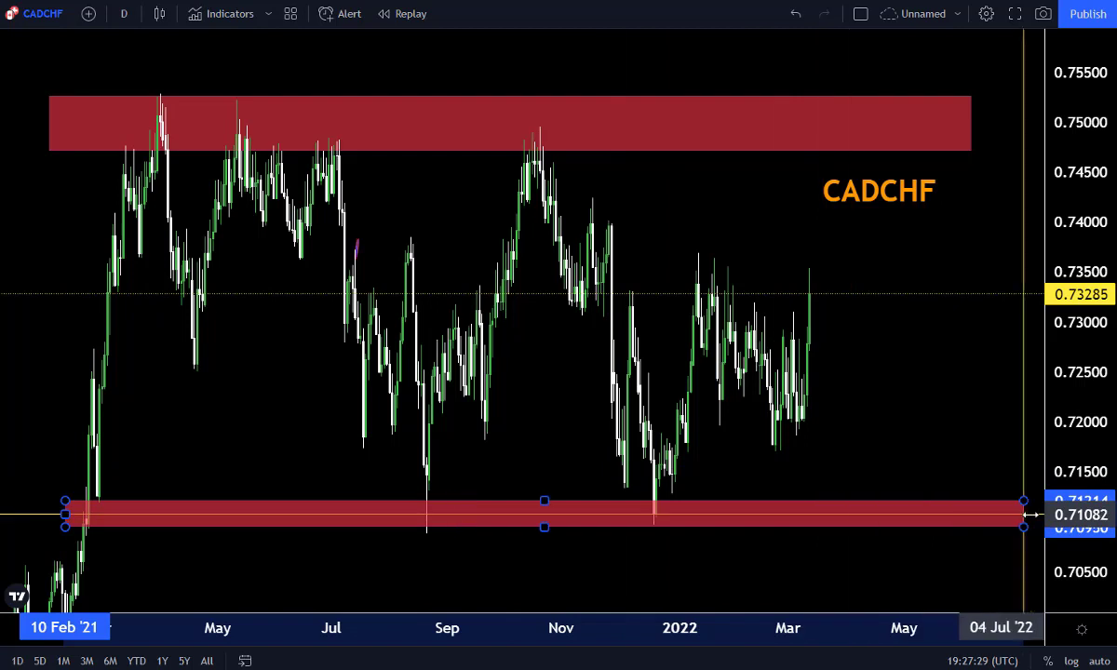
left_click(847, 385)
left_click(686, 152)
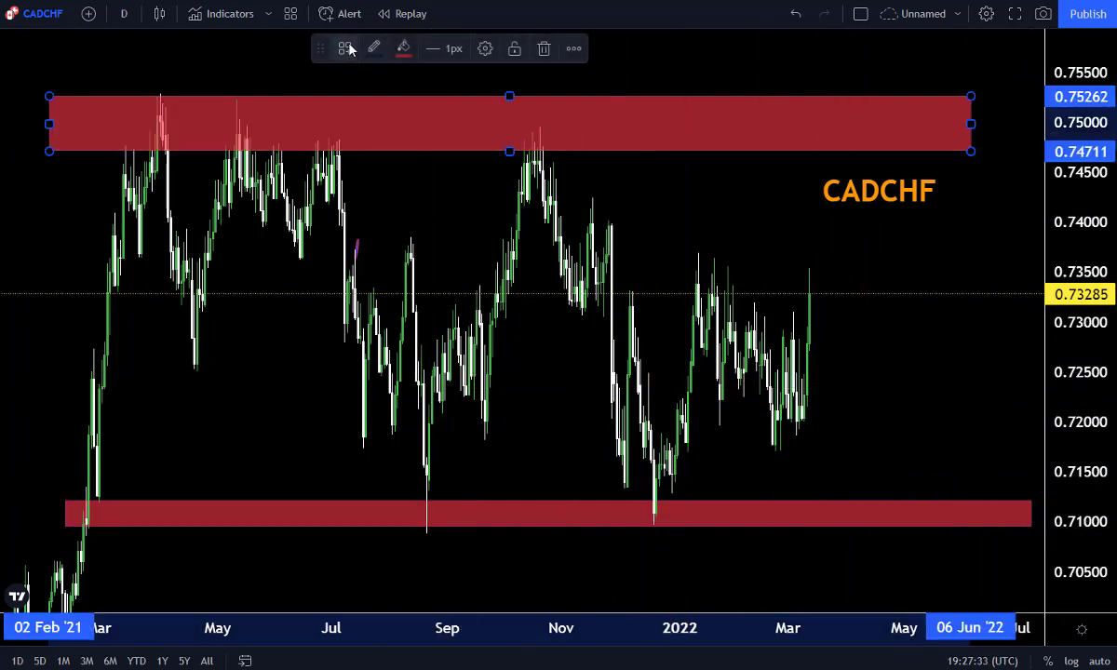
Fill the upper zone blue and extend it right to the price scale.
left_click(404, 50)
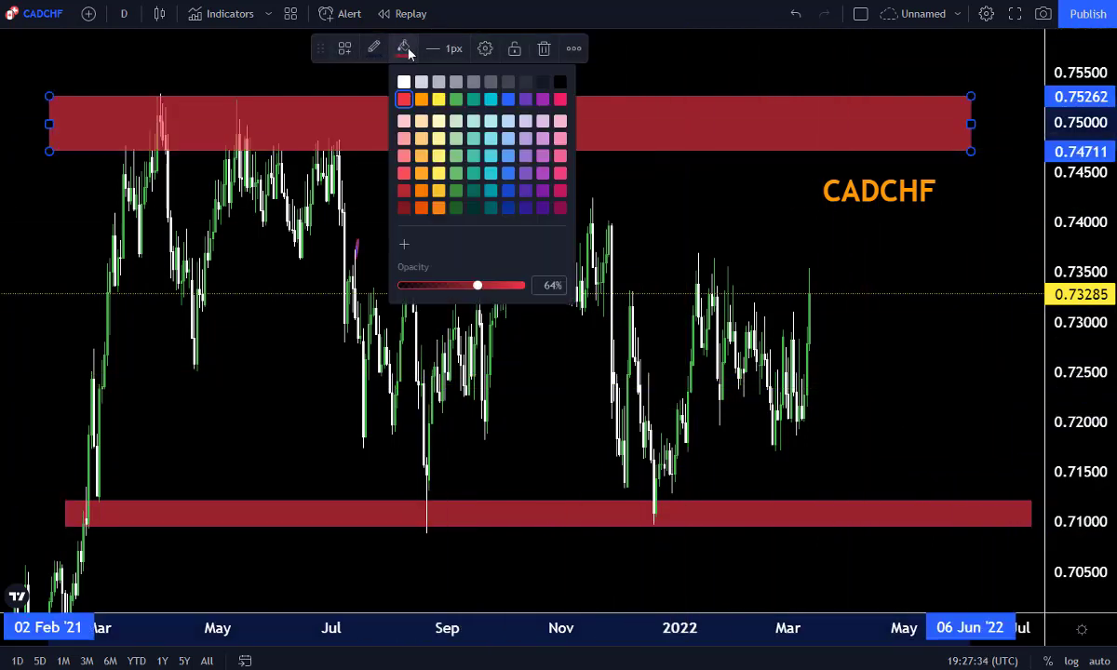
left_click(507, 99)
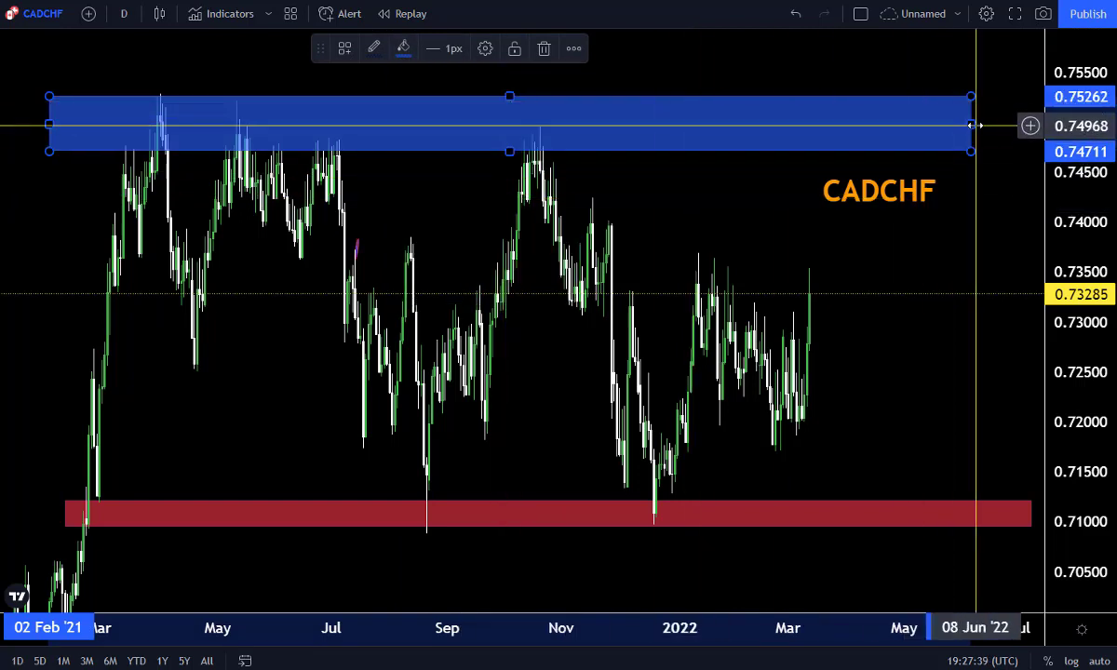
left_click_drag(975, 125, 1036, 125)
left_click(424, 220)
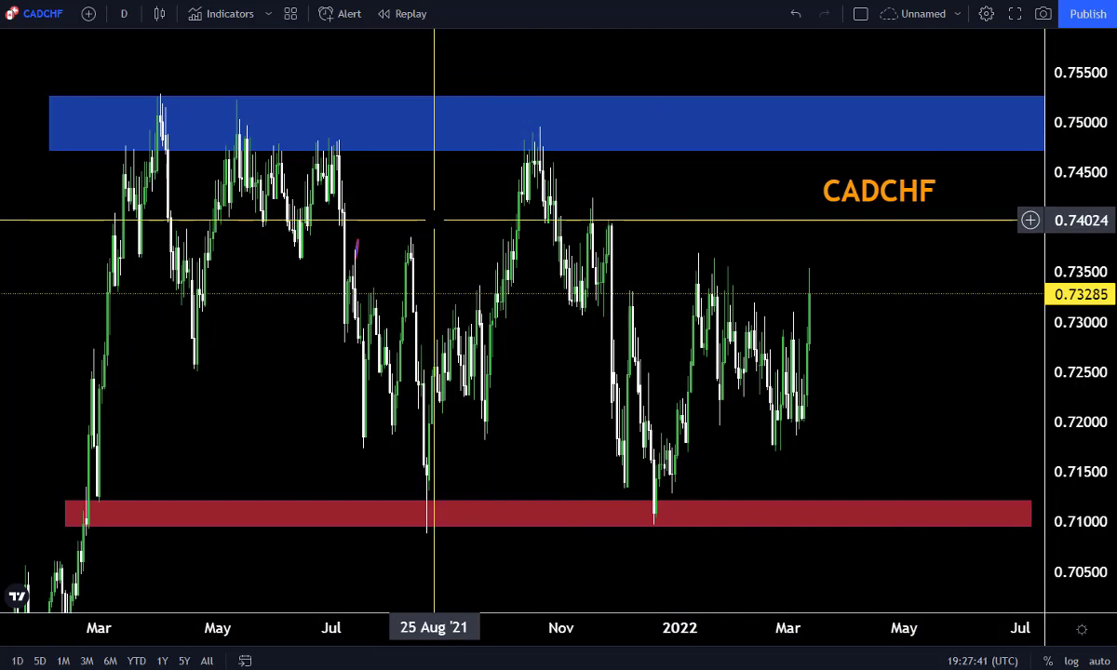
Zoom in on the chart and shift it to bring later dates into view.
scroll(434, 220, "up", 2)
scroll(824, 340, "up", 1)
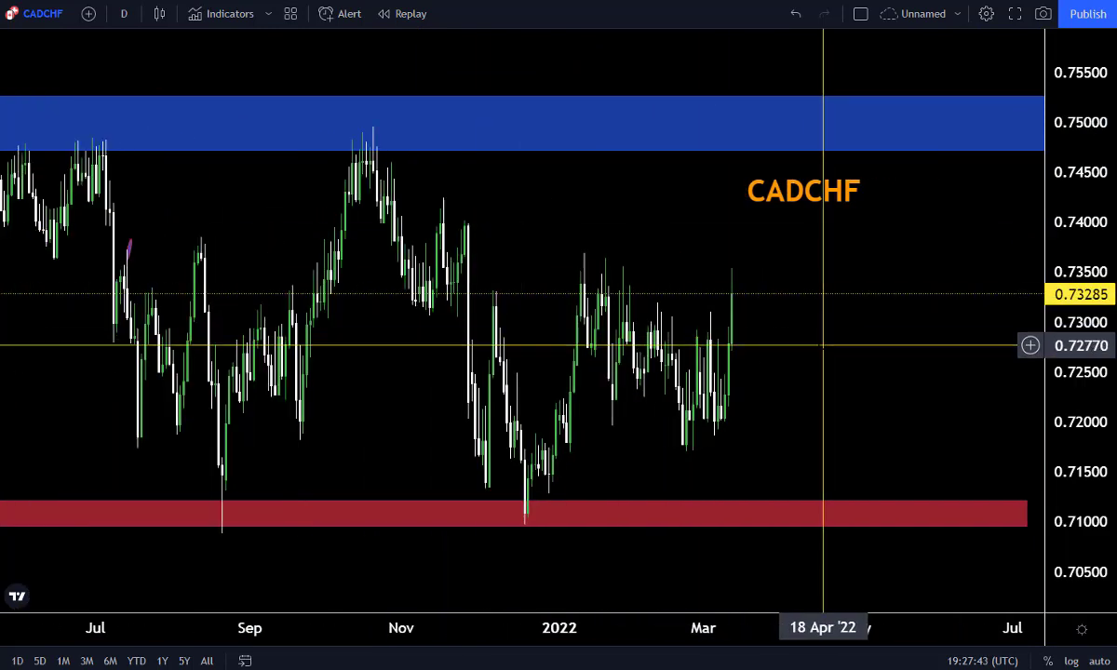
scroll(767, 421, "down", 1)
scroll(765, 421, "up", 1)
scroll(765, 421, "up", 1)
mouse_move(768, 420)
left_mouse_down()
mouse_move(862, 425)
mouse_move(935, 410)
left_mouse_up()
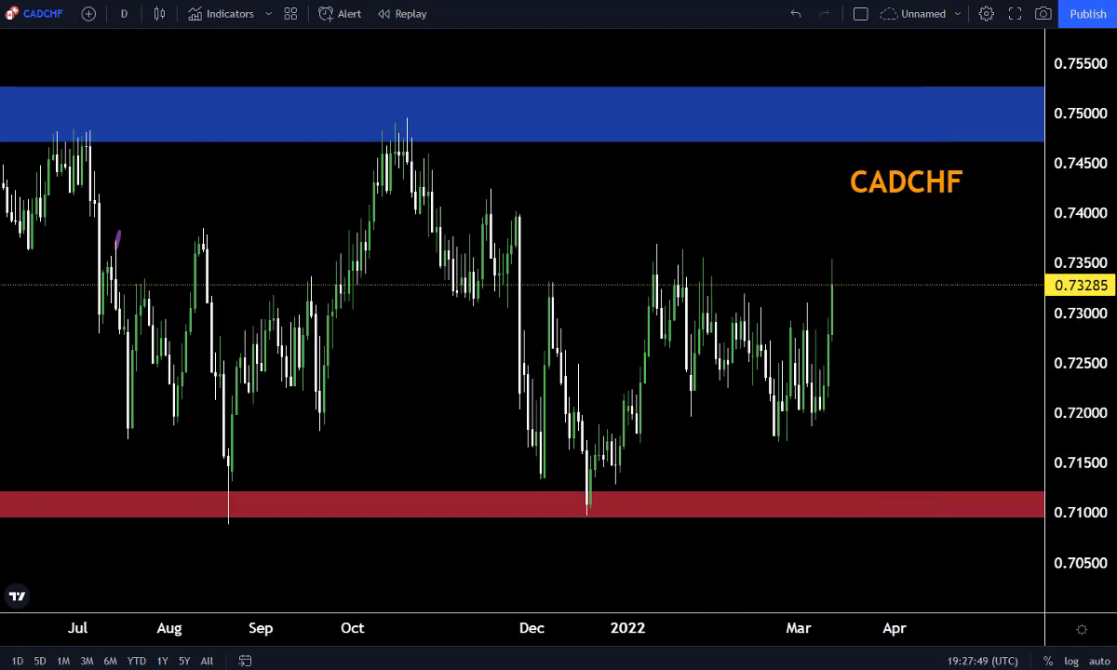
Draw falling and rising blue trend lines forming the triangle, and lower the support zone's bottom to 0.70852.
key("alt+t")
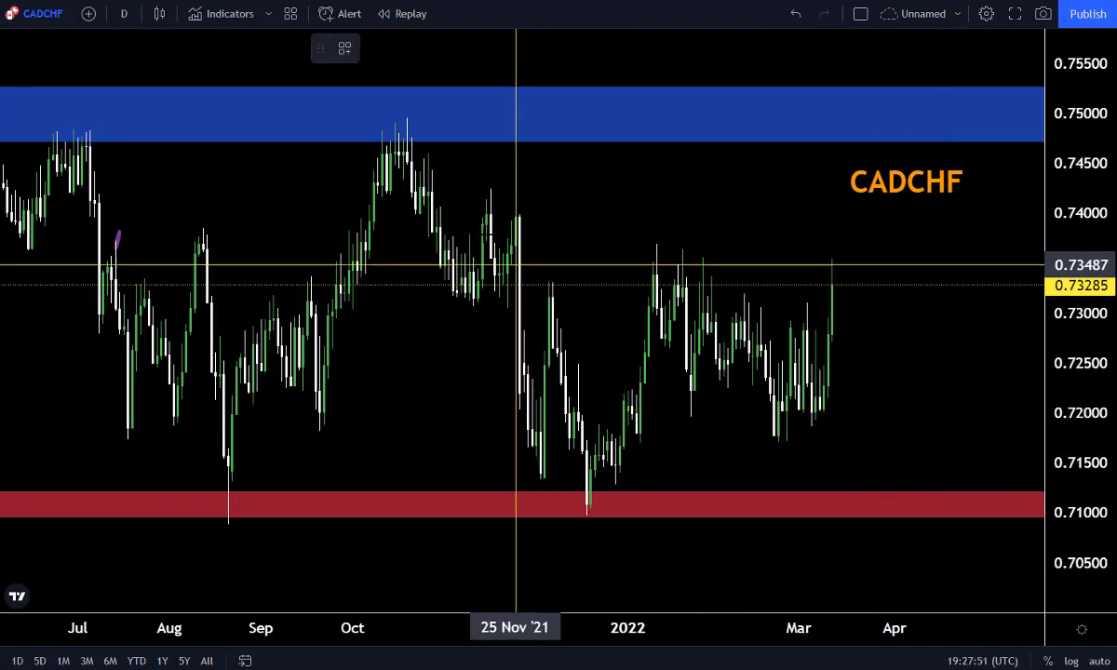
left_click(404, 117)
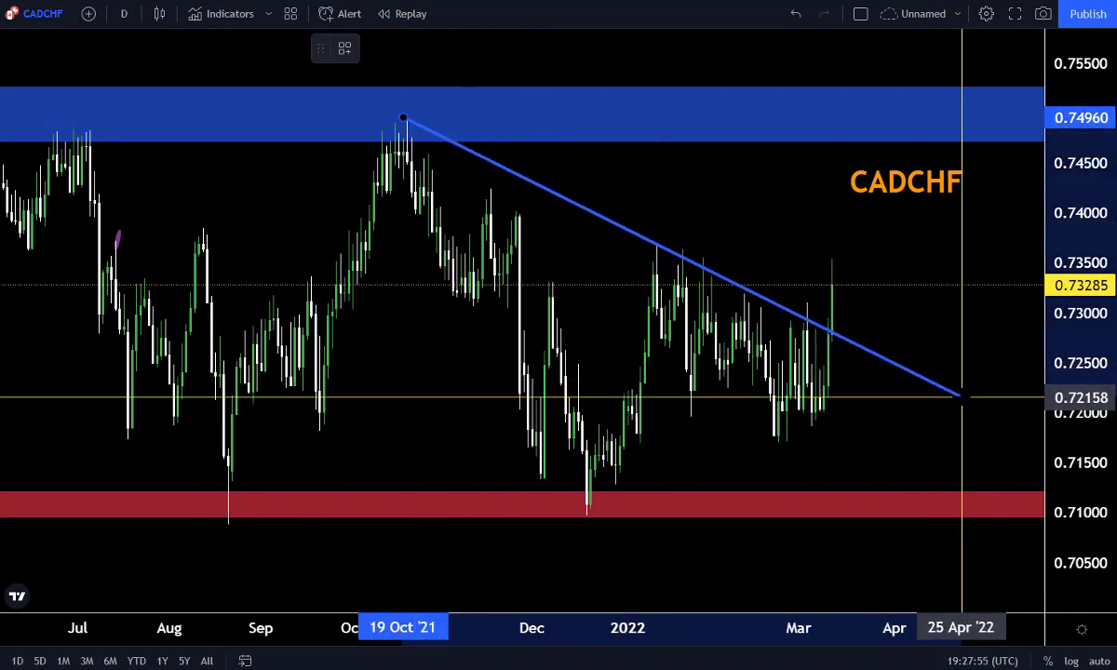
left_click(962, 390)
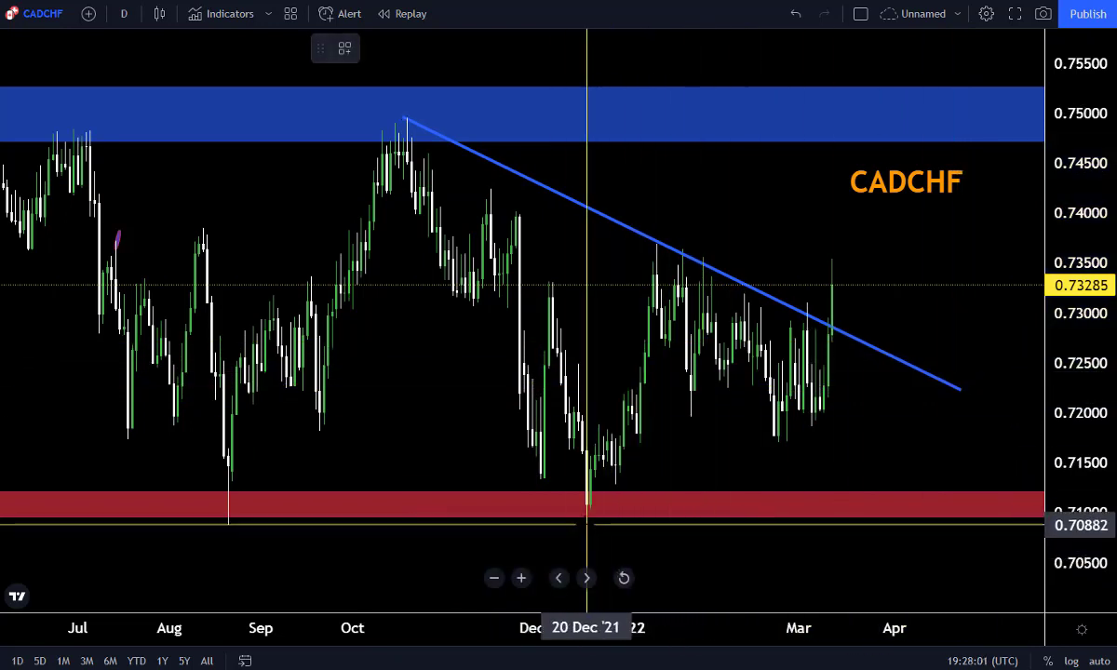
left_click(587, 517)
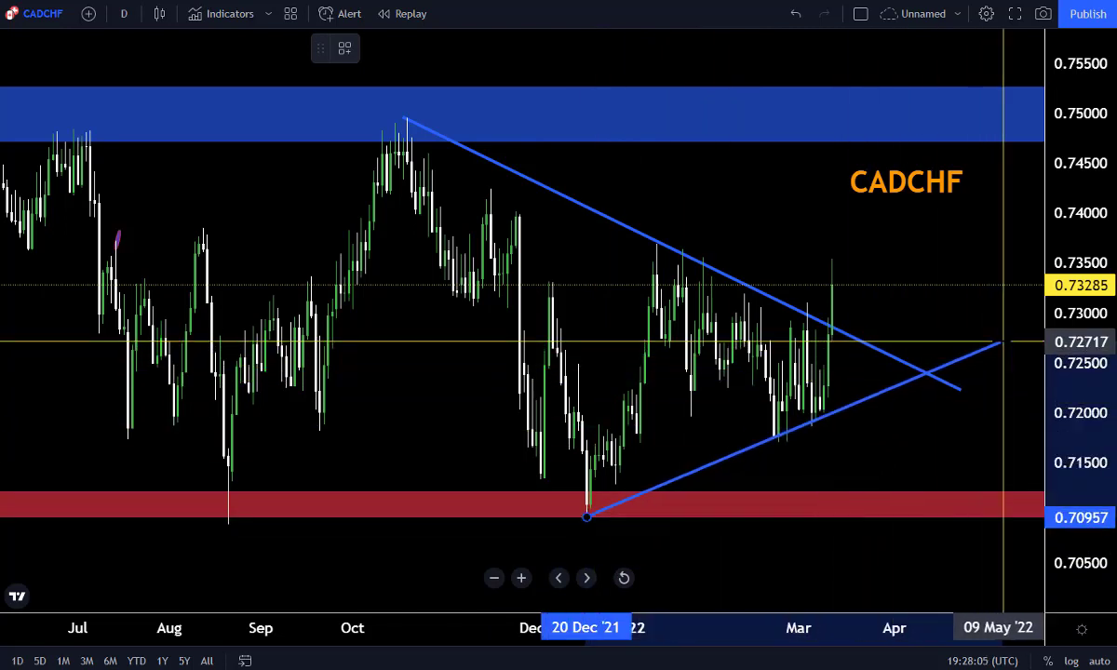
left_click(1003, 343)
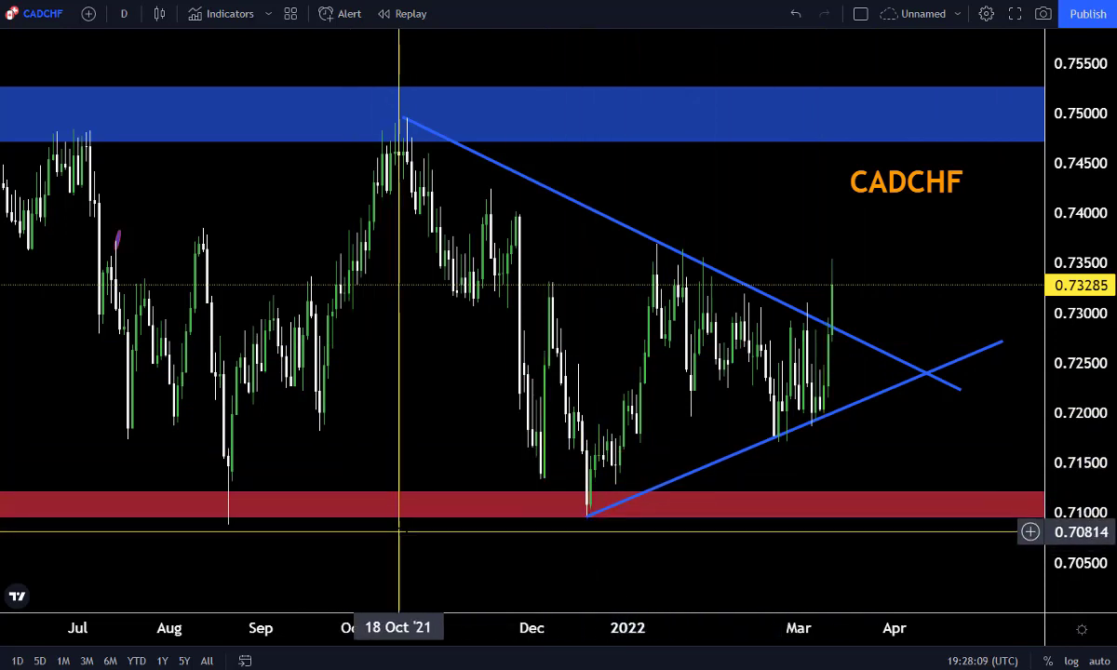
left_click_drag(419, 517, 420, 528)
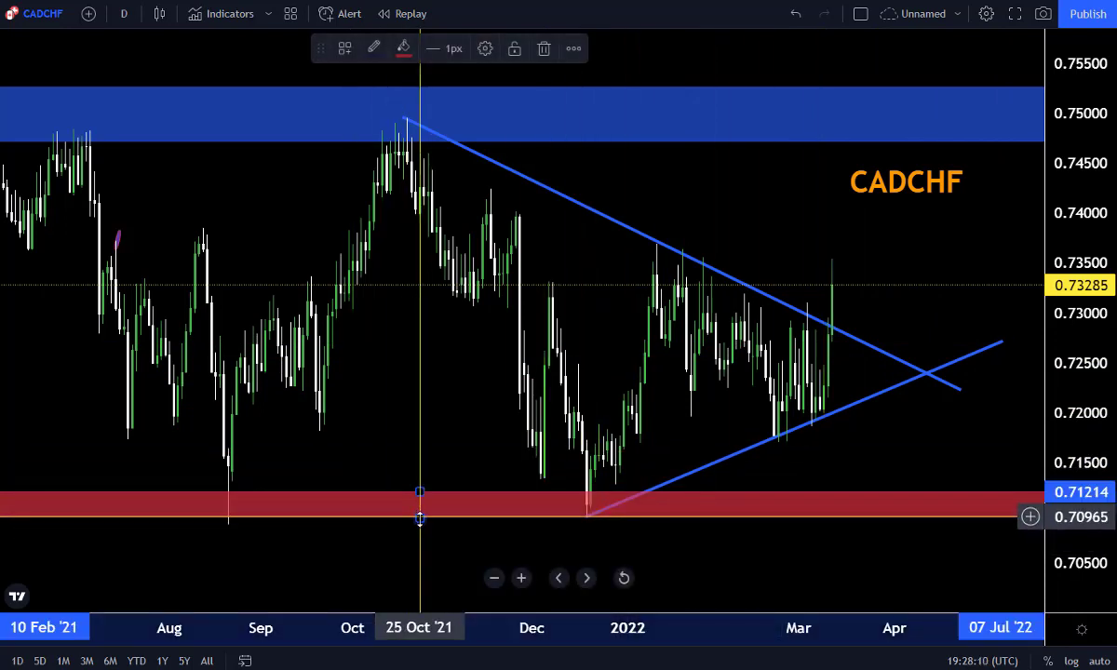
left_click(407, 445)
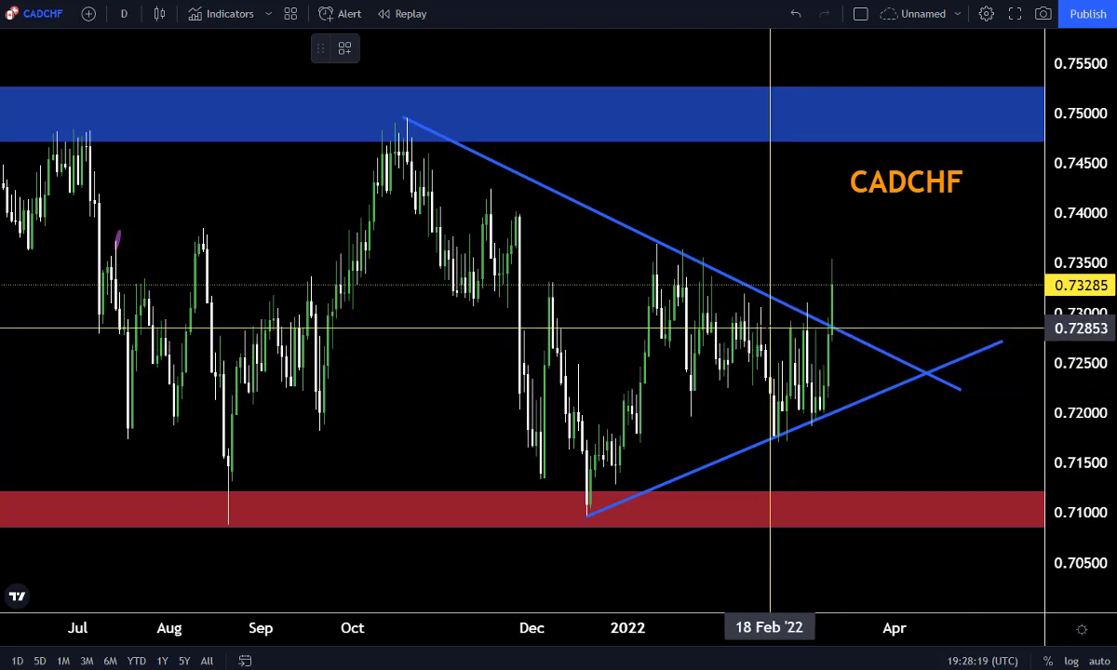
Draw a blue breakout box covering 0.72762–0.72974 from 18 Feb to 4 Apr '22.
left_click(770, 333)
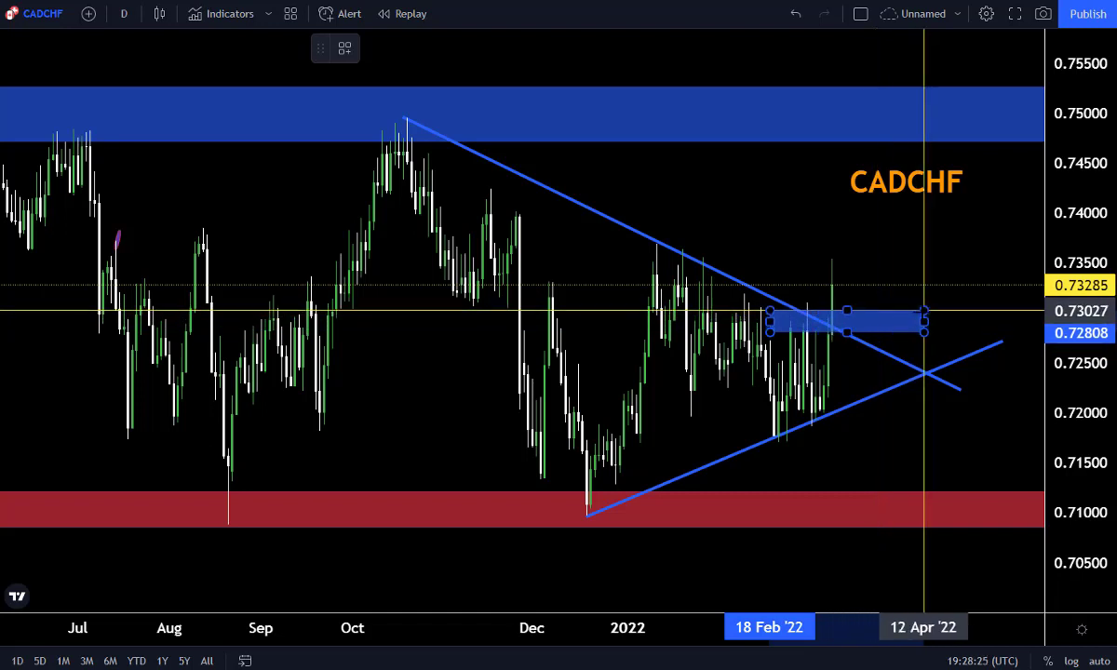
left_click(899, 317)
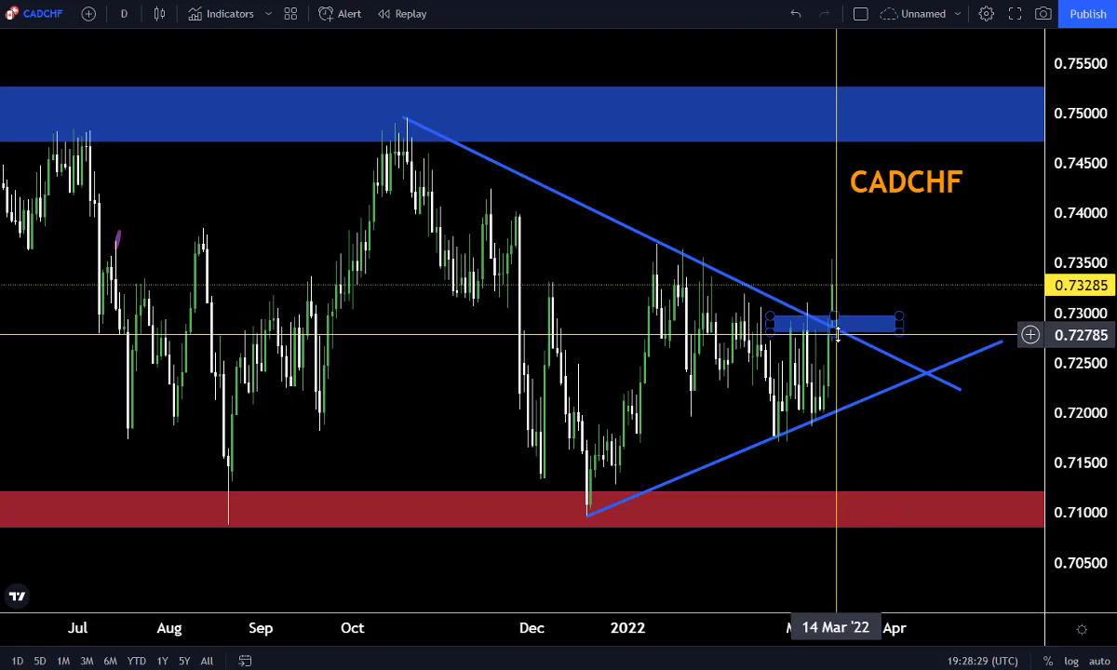
left_click_drag(838, 334, 838, 339)
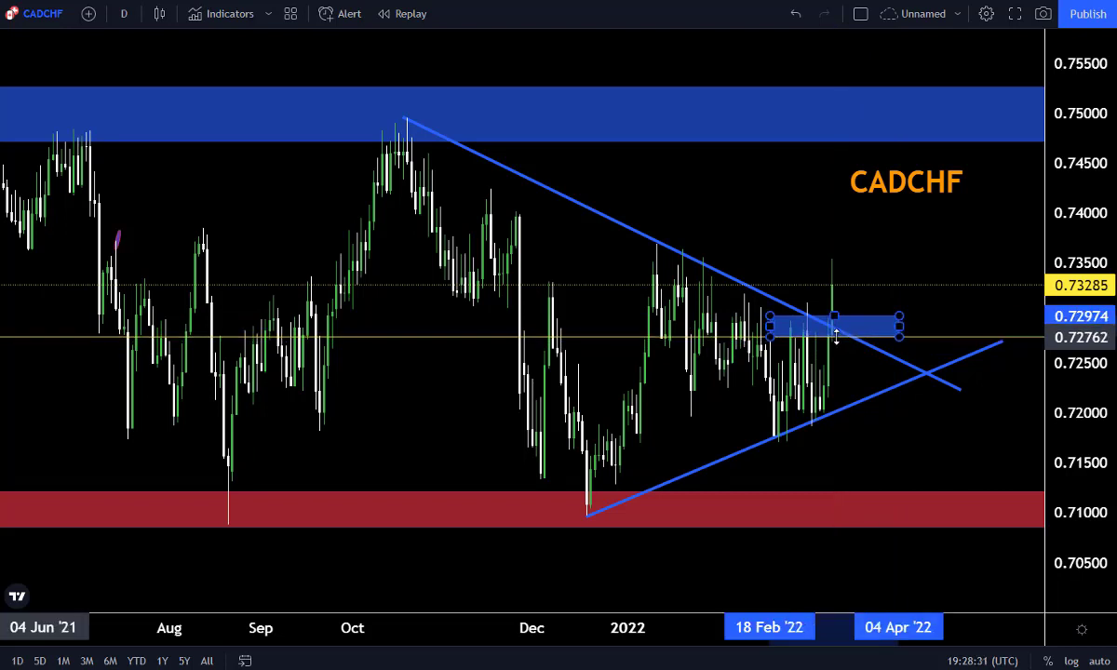
left_click(861, 298)
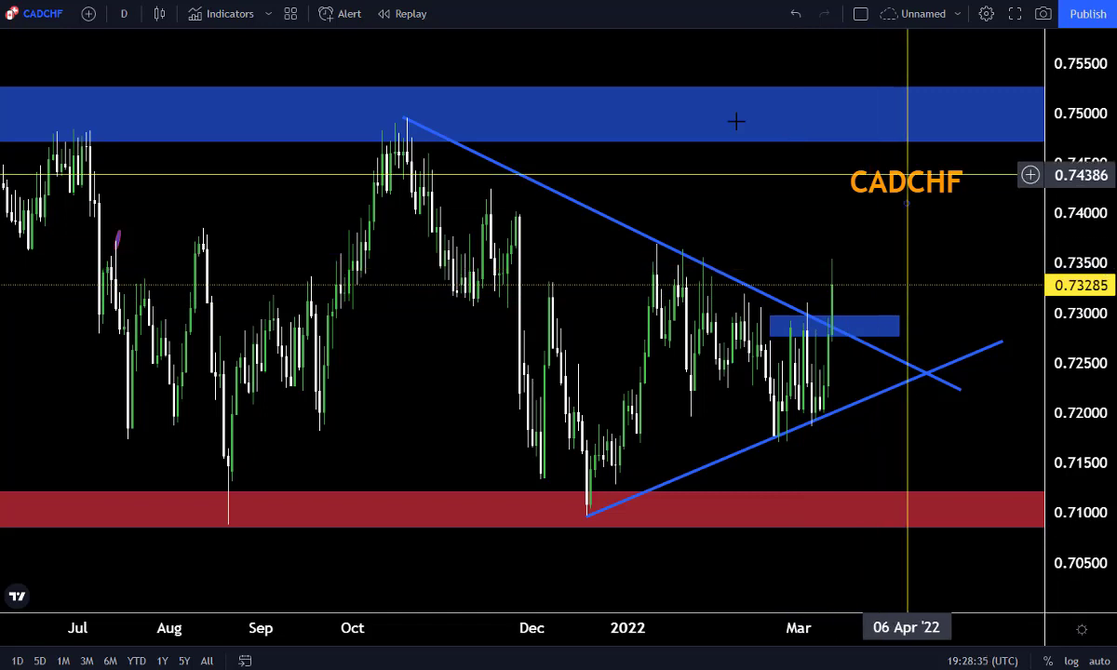
Zoom into the price and time range and rename the CADCHF label to 'CADCHF DAILY'.
left_click_drag(1071, 273, 1068, 207)
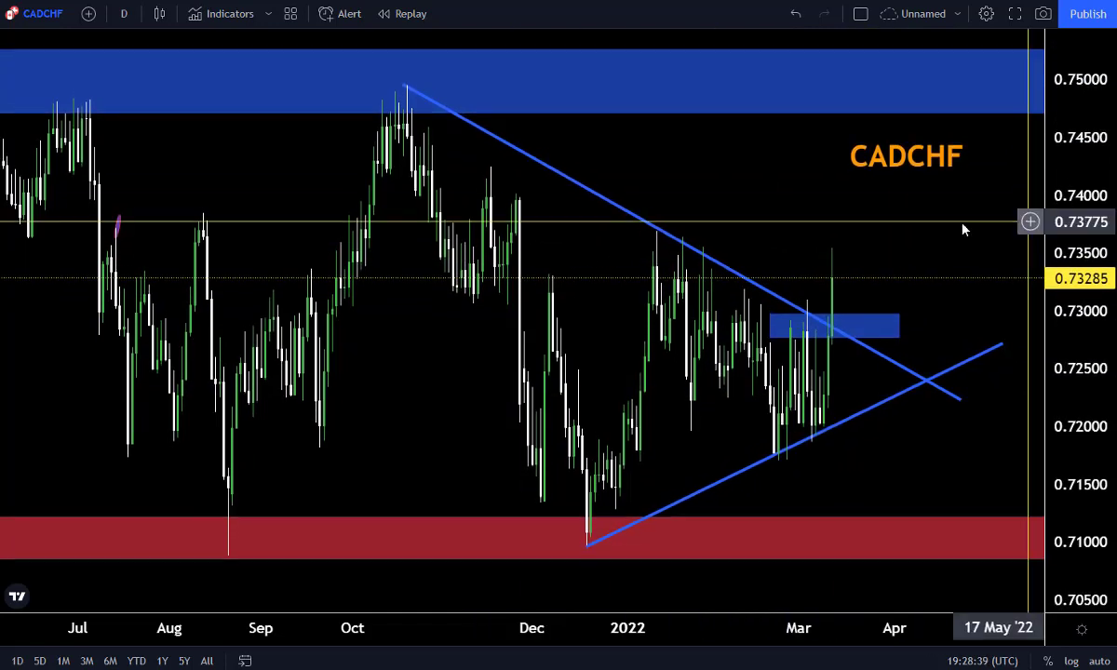
left_click_drag(1067, 223, 1060, 186)
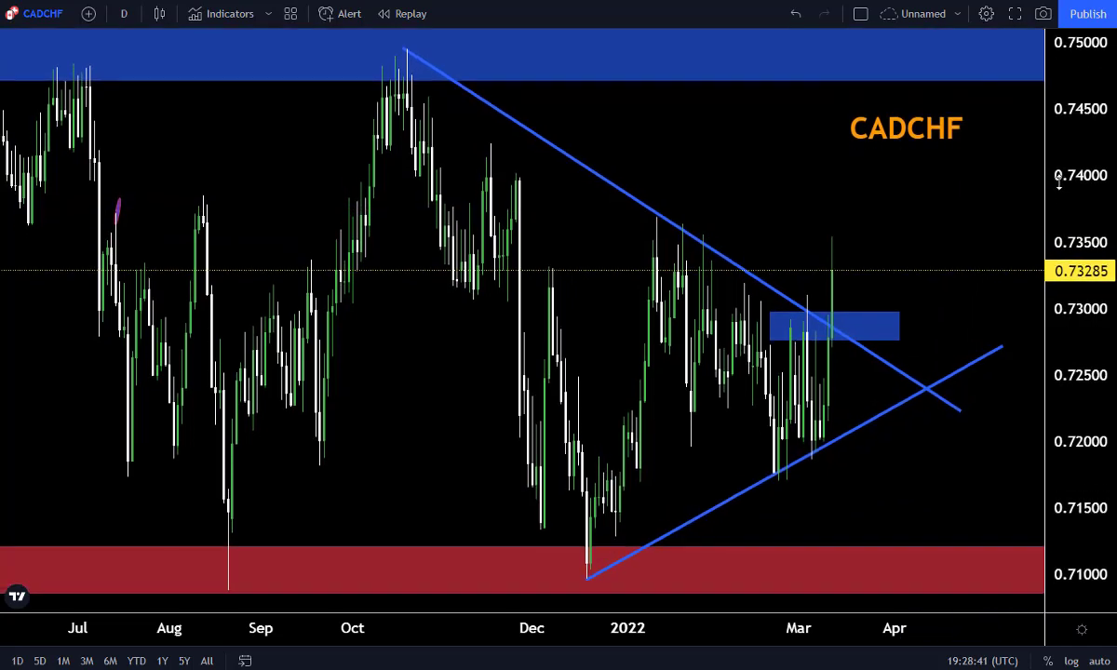
left_click_drag(765, 628, 649, 632)
left_click_drag(842, 464, 860, 465)
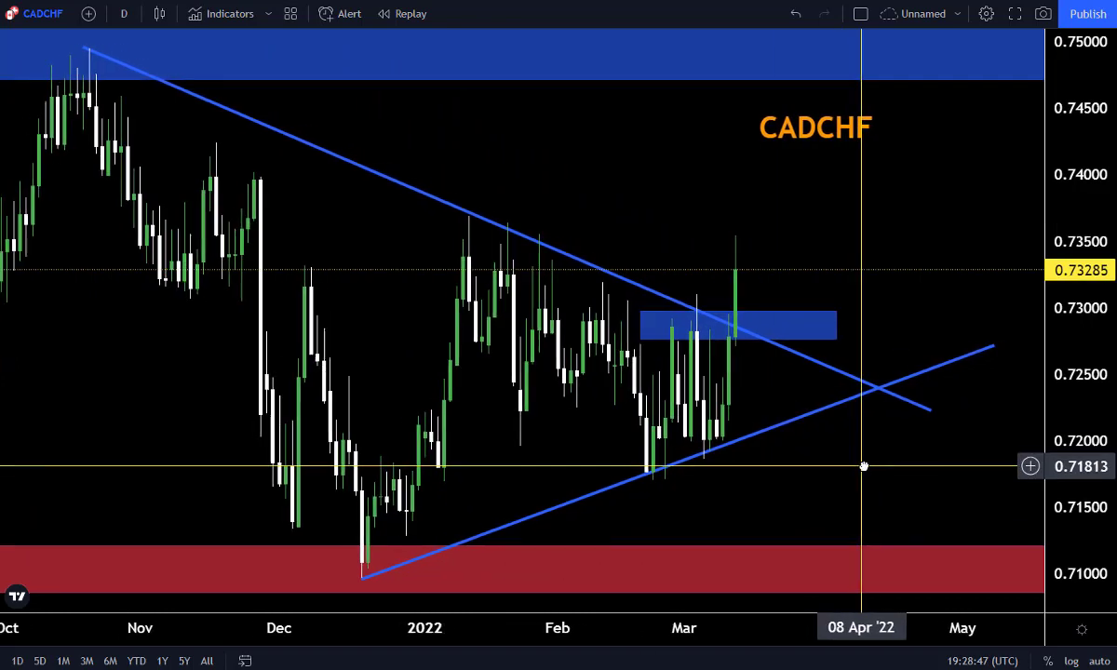
left_click(821, 138)
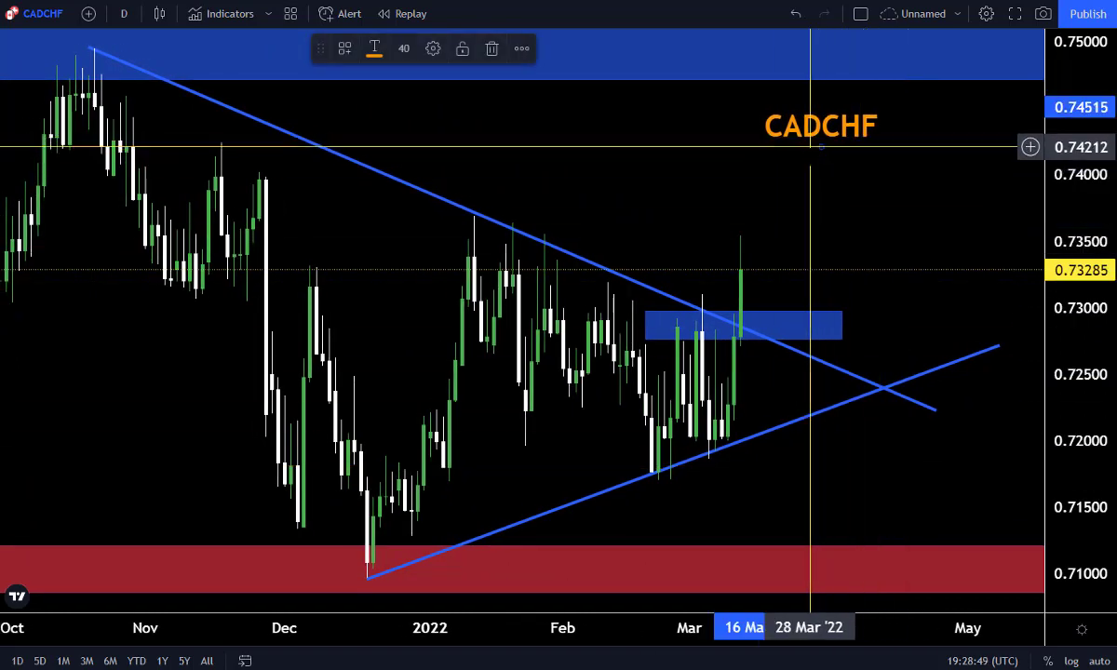
double_click(820, 138)
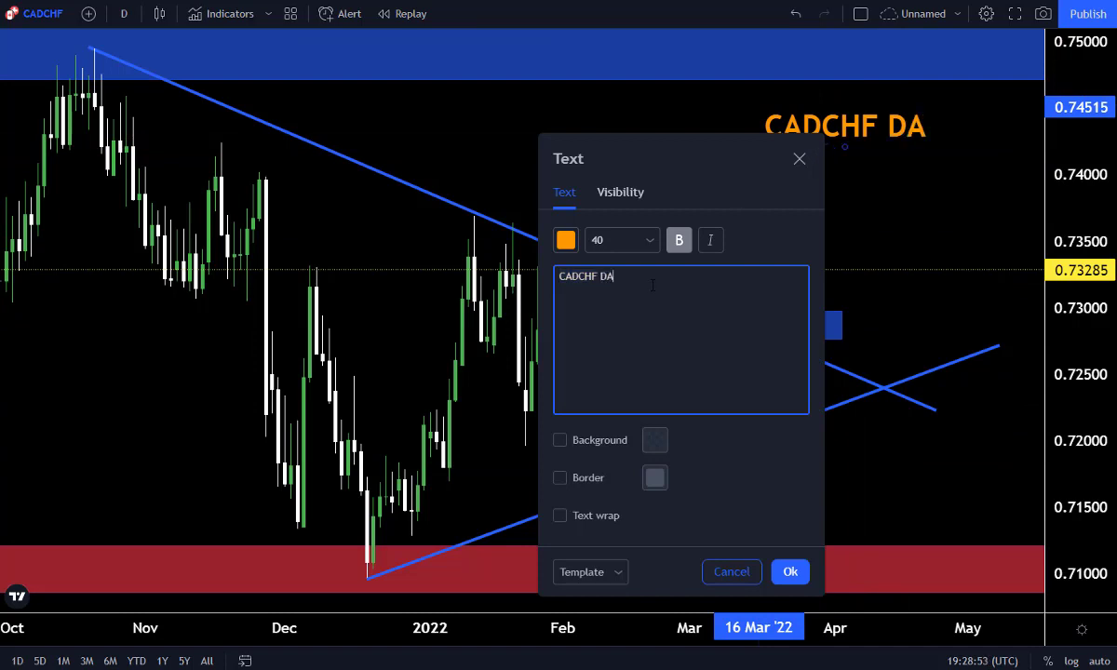
left_click(998, 240)
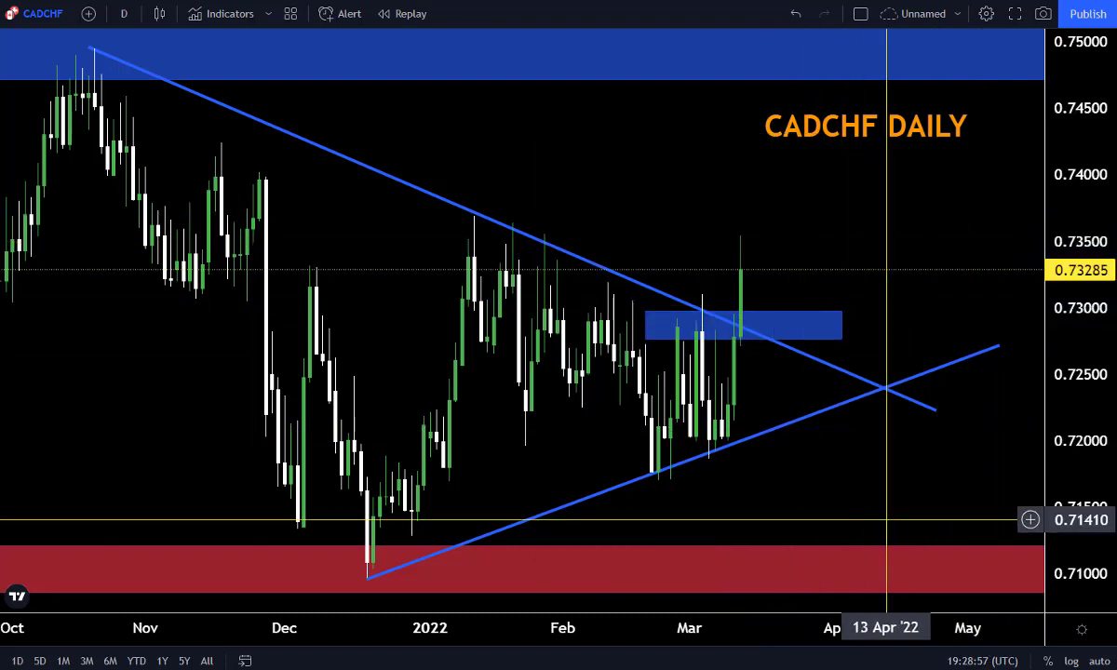
Move the CADCHF DAILY label to the lower right, just above the red support zone.
left_click(677, 317)
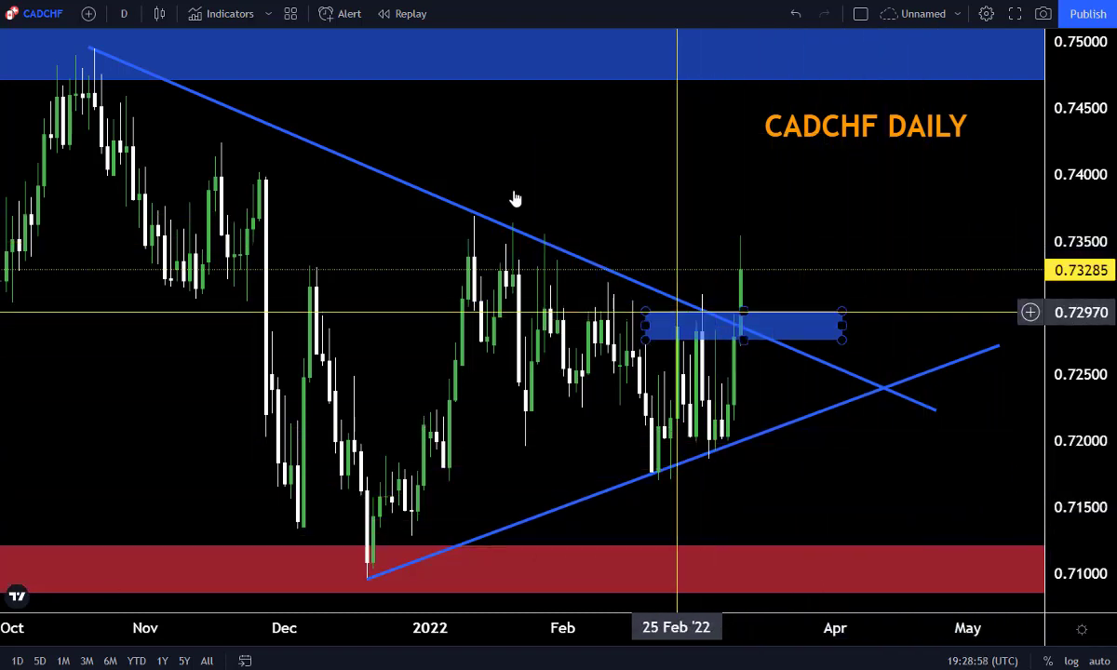
left_click(214, 79)
left_click_drag(926, 140, 945, 507)
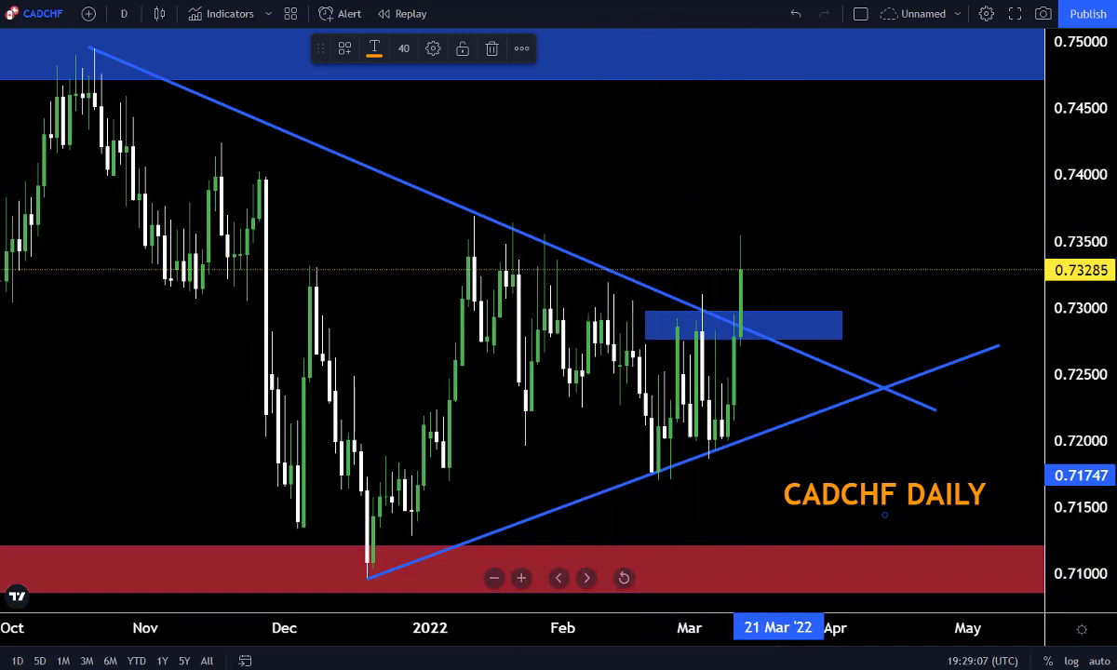
Draw an orange path arrow from the last candle down to the breakout box, then up to resistance.
key("Escape")
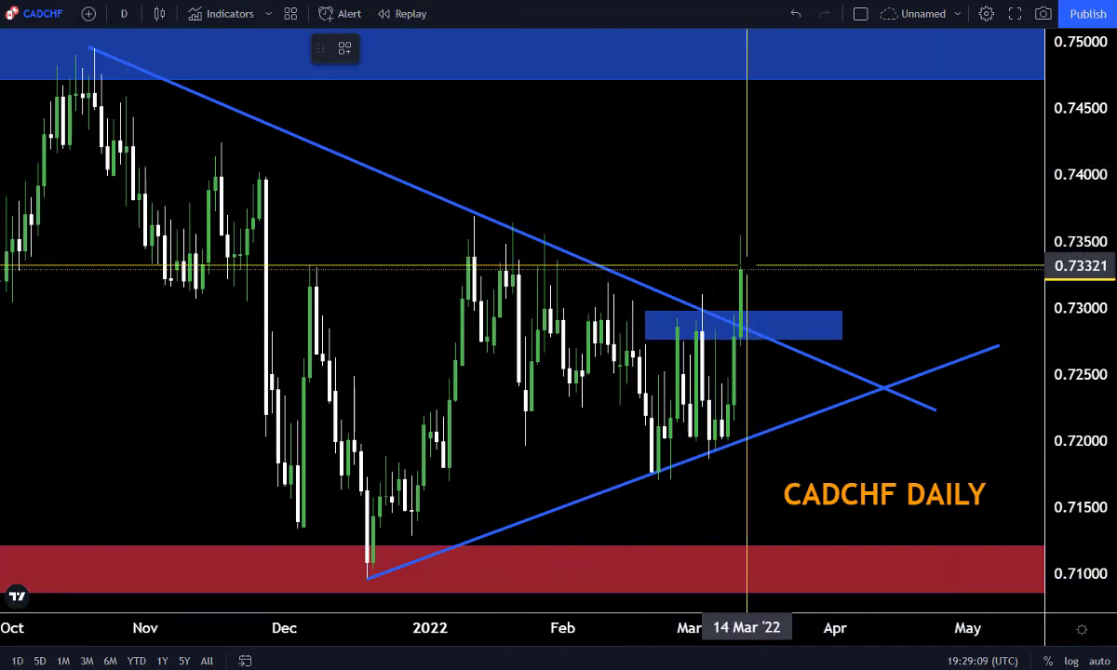
left_click_drag(747, 272, 765, 305)
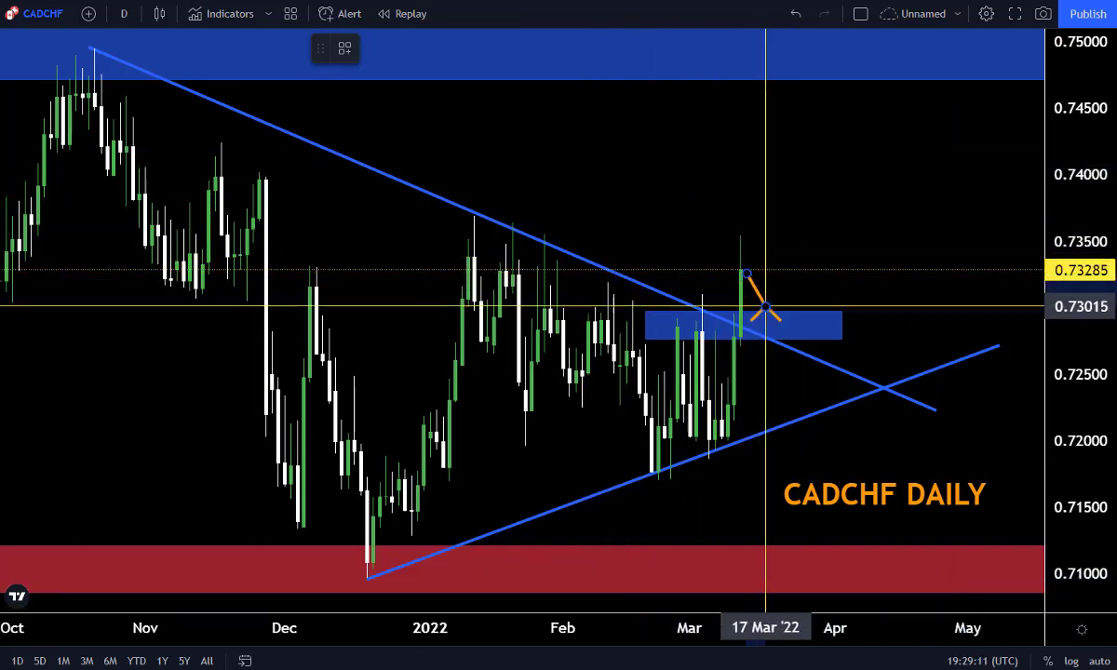
left_click(766, 305)
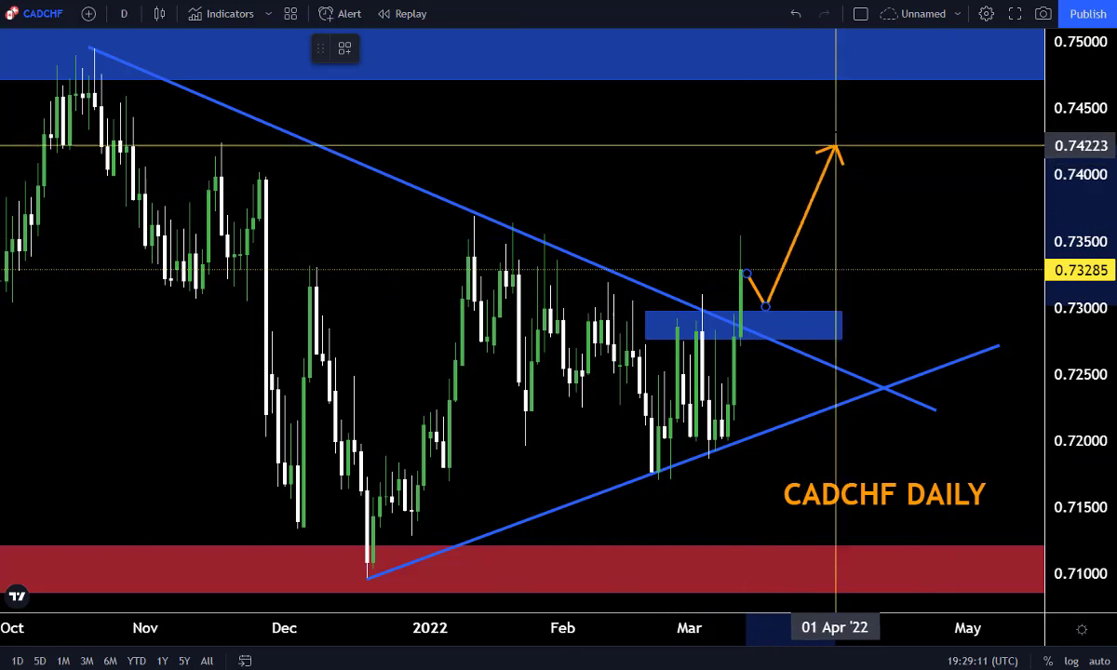
double_click(829, 85)
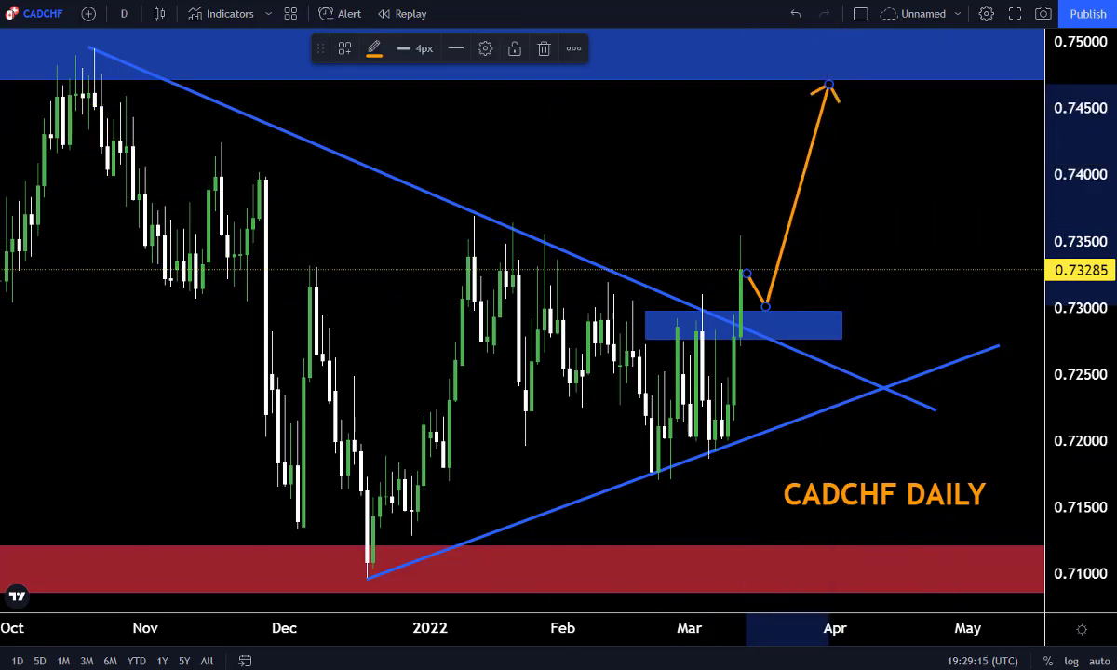
left_click(810, 140)
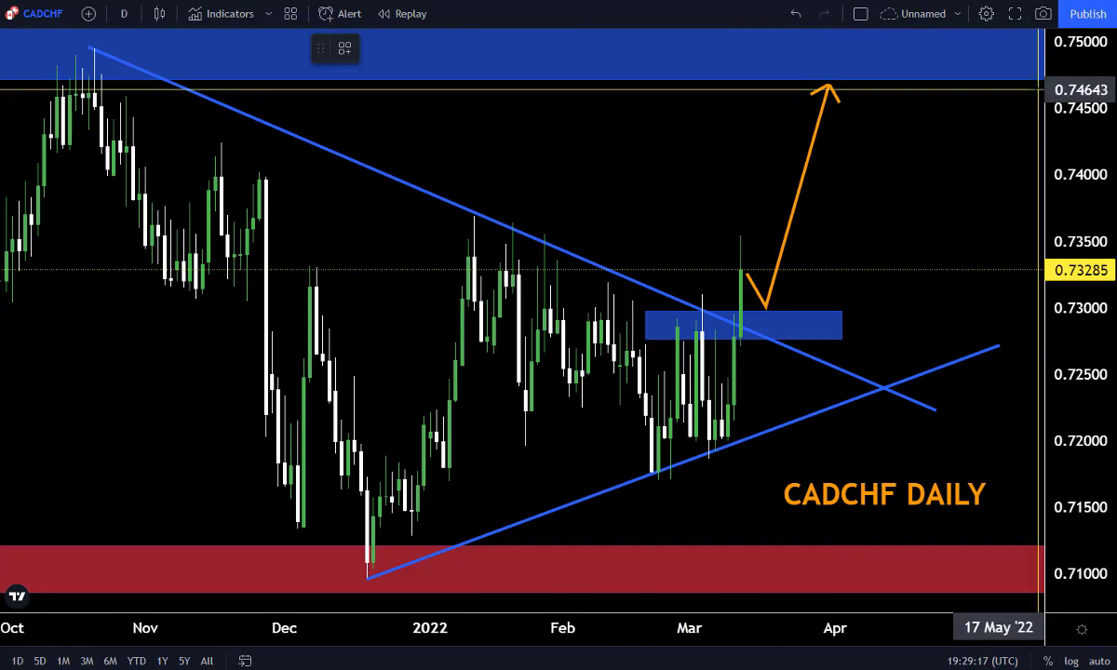
Reselect the arrow and check its colour palette, keeping it orange.
left_click(1032, 70)
left_click(372, 49)
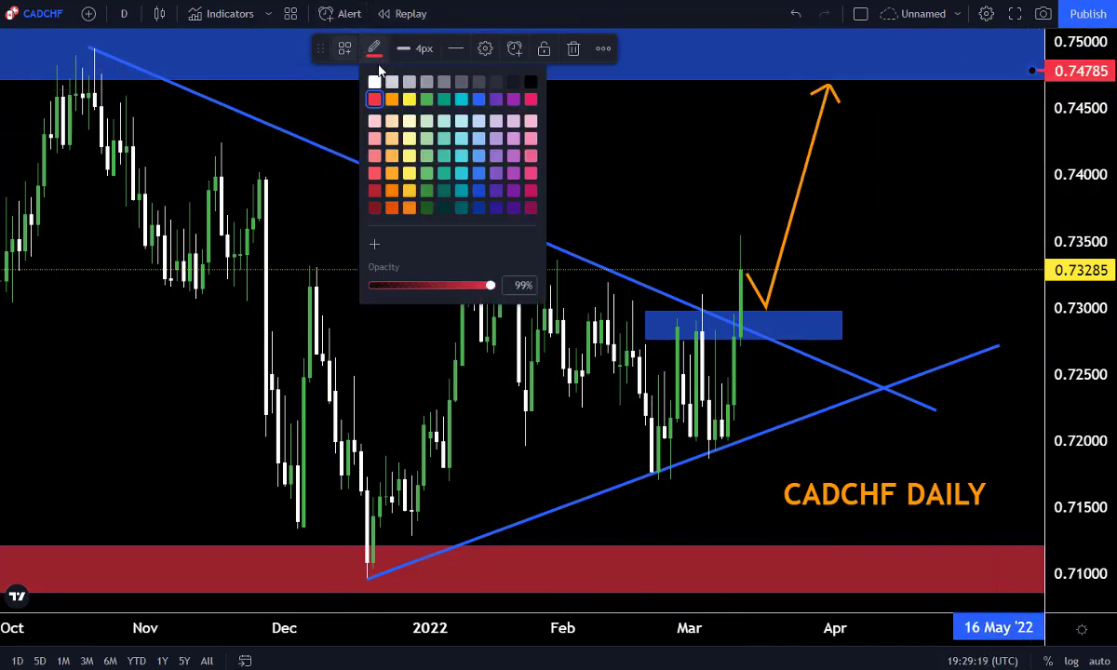
left_click(451, 102)
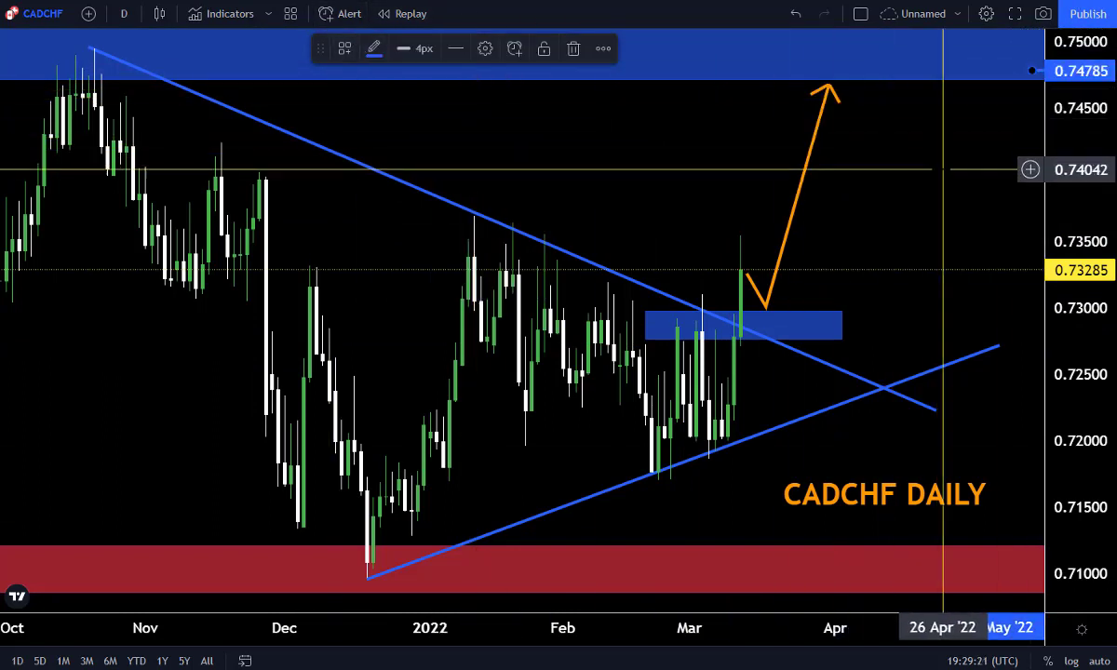
left_click_drag(934, 175, 948, 181)
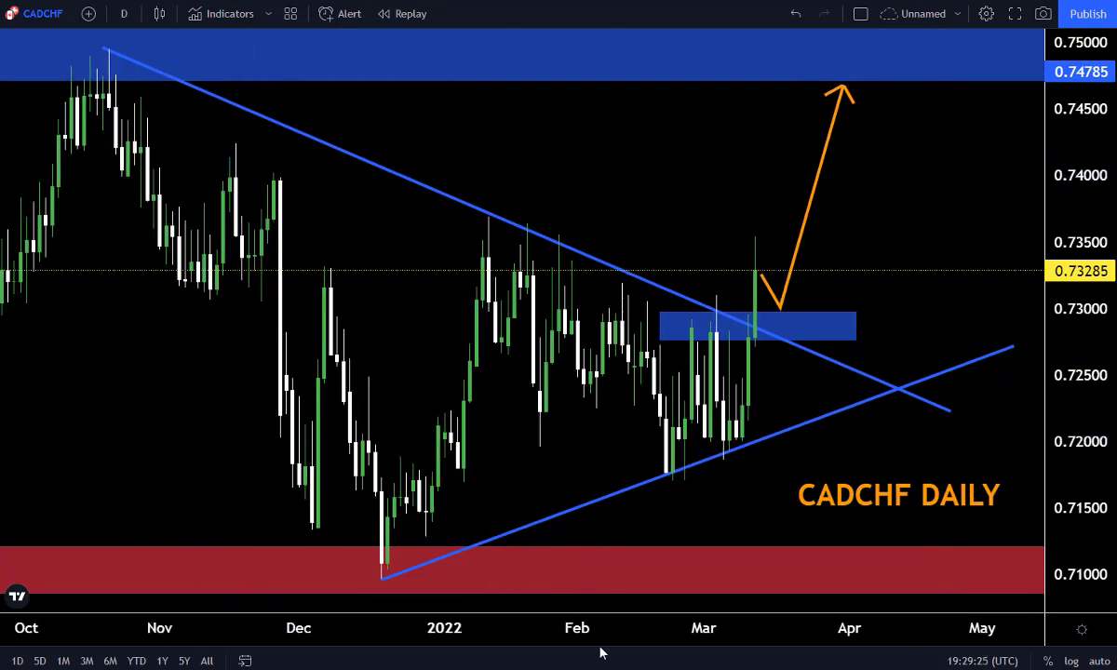
left_click(521, 579)
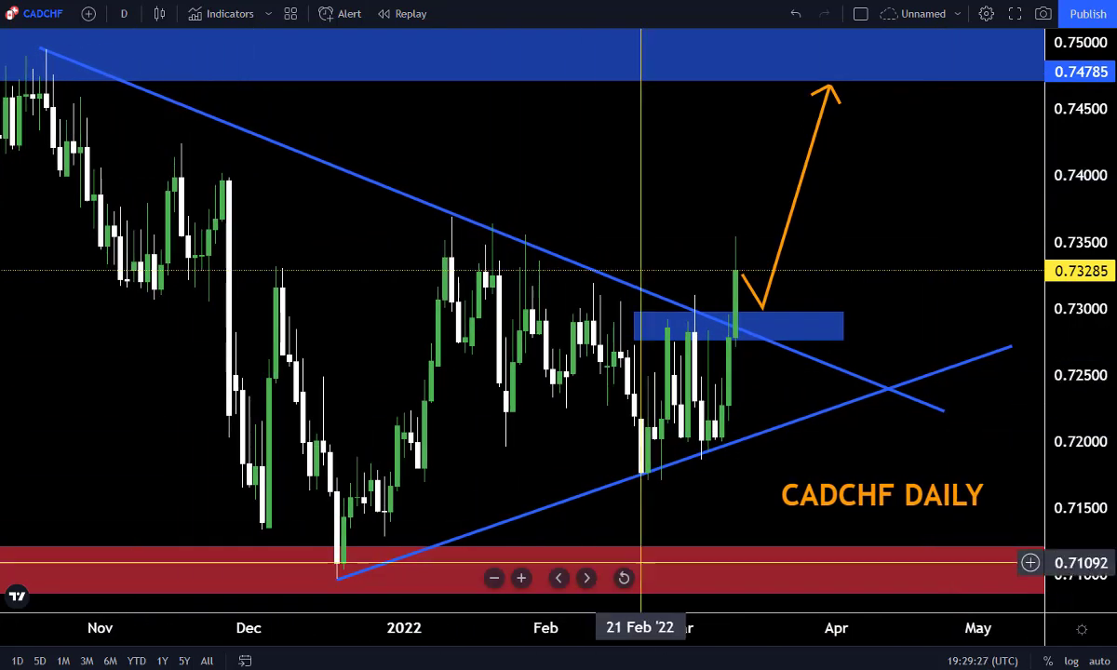